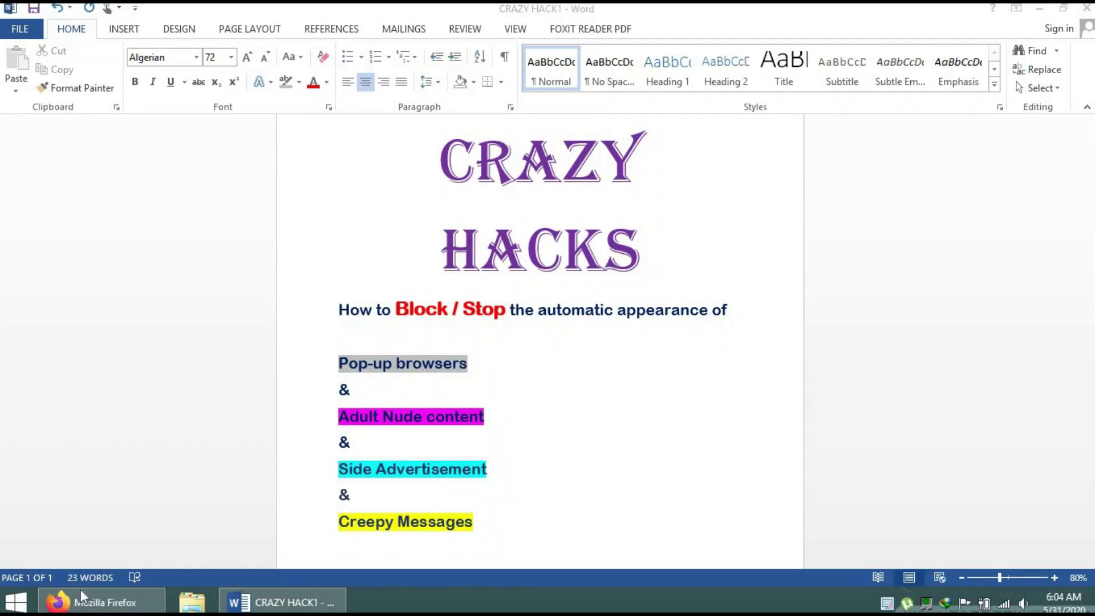
In Firefox Options, search settings for 'pop' and enable 'Block pop-up windows'
{"action": "left_click", "coordinate": [95, 603]}
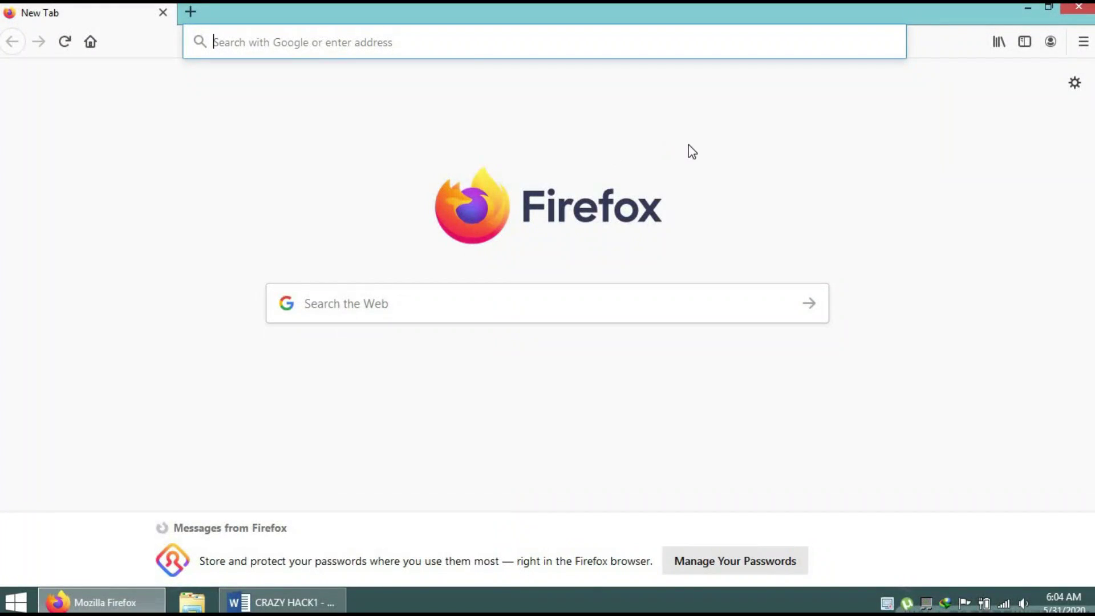
{"action": "left_click", "coordinate": [1082, 43]}
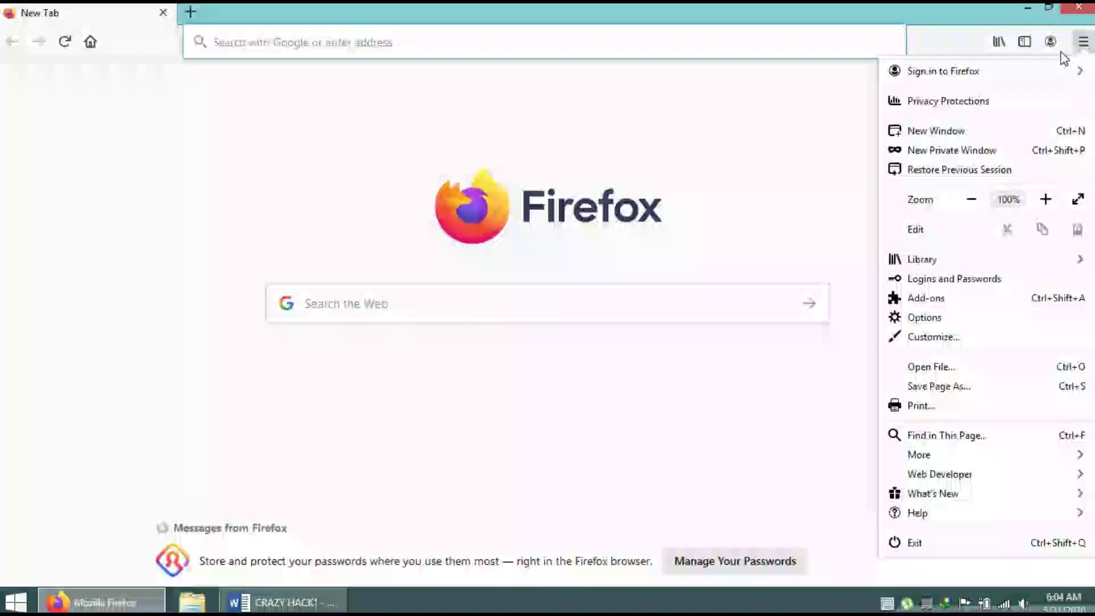
{"action": "left_click", "coordinate": [930, 315]}
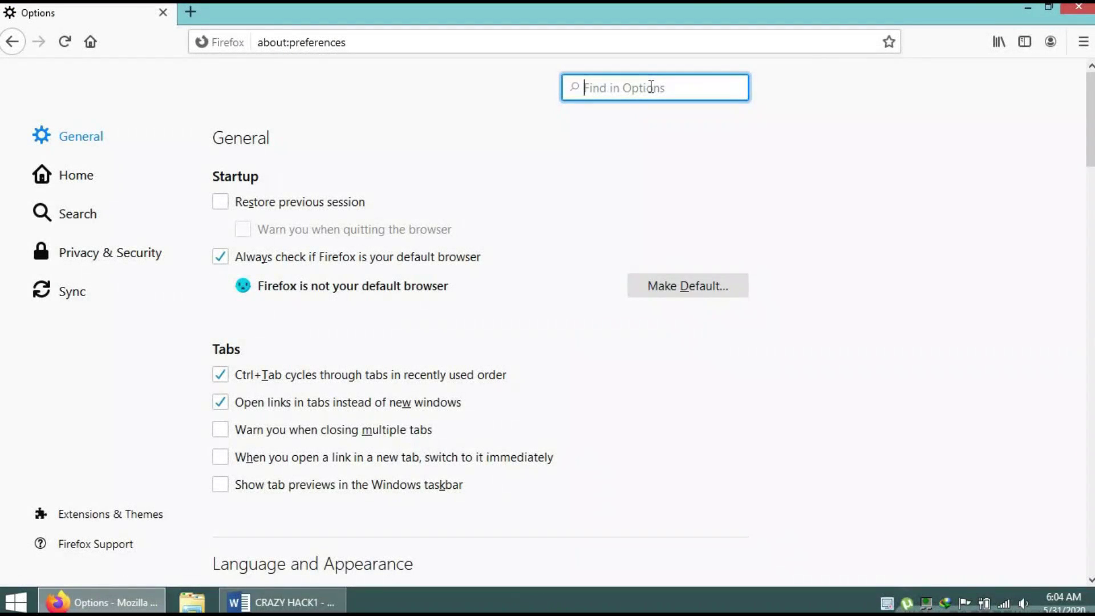
{"action": "left_click", "coordinate": [652, 86]}
{"action": "type", "text": "pop"}
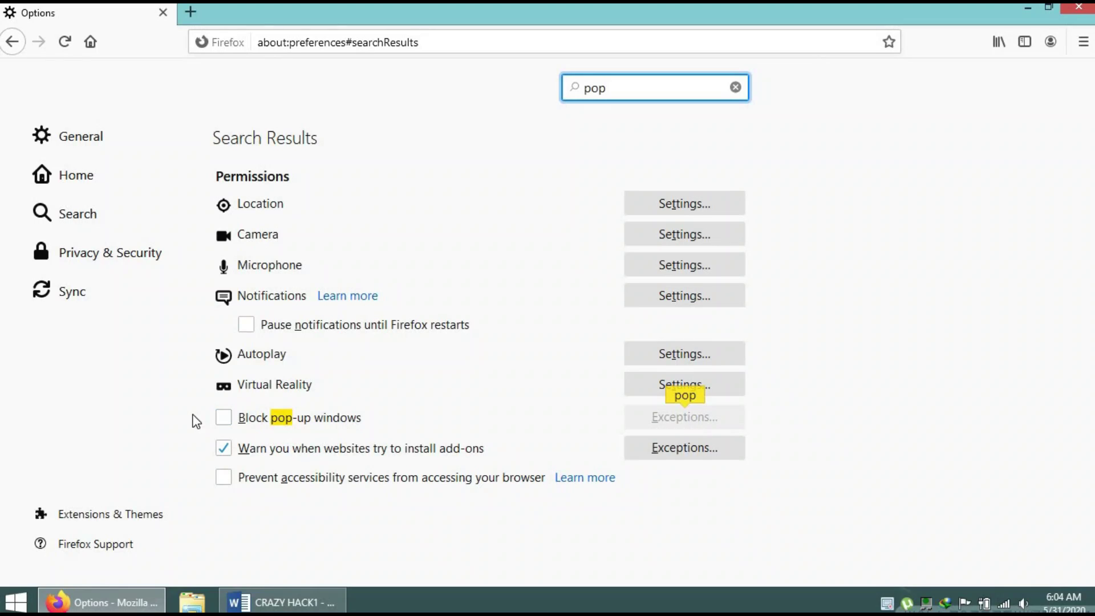
{"action": "left_click", "coordinate": [226, 416]}
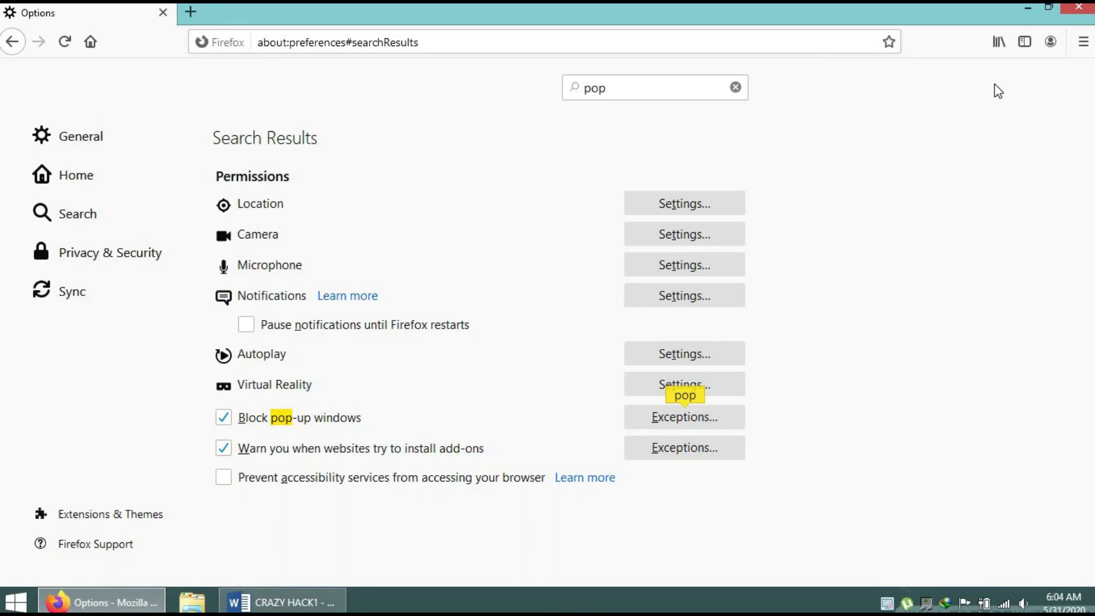
From the Add-ons Manager, search the add-ons site for 'pop up blocker'
{"action": "left_click", "coordinate": [1082, 45]}
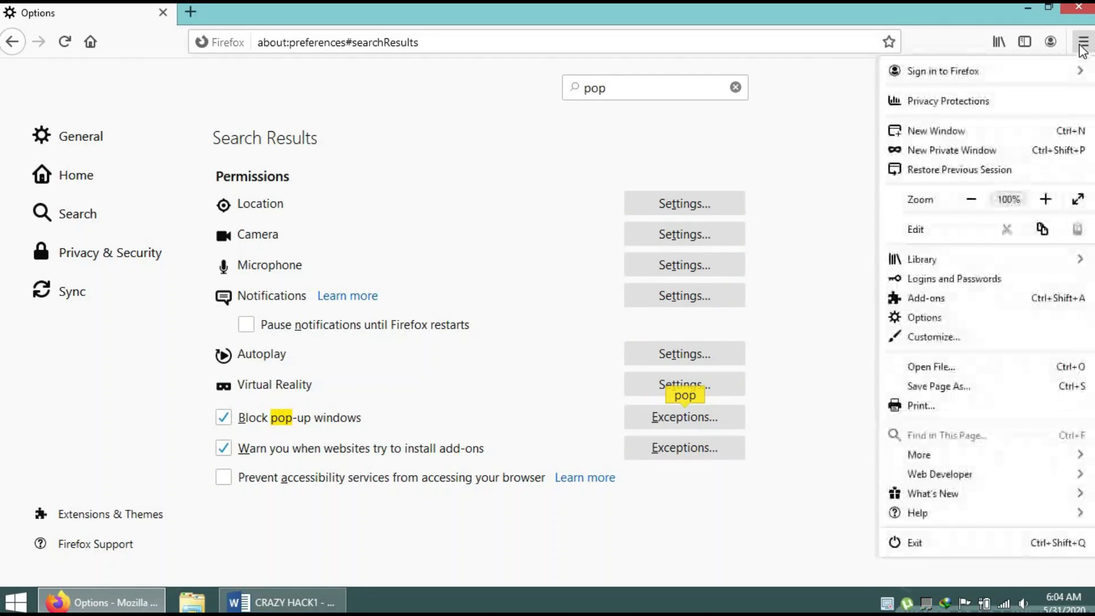
{"action": "left_click", "coordinate": [926, 298]}
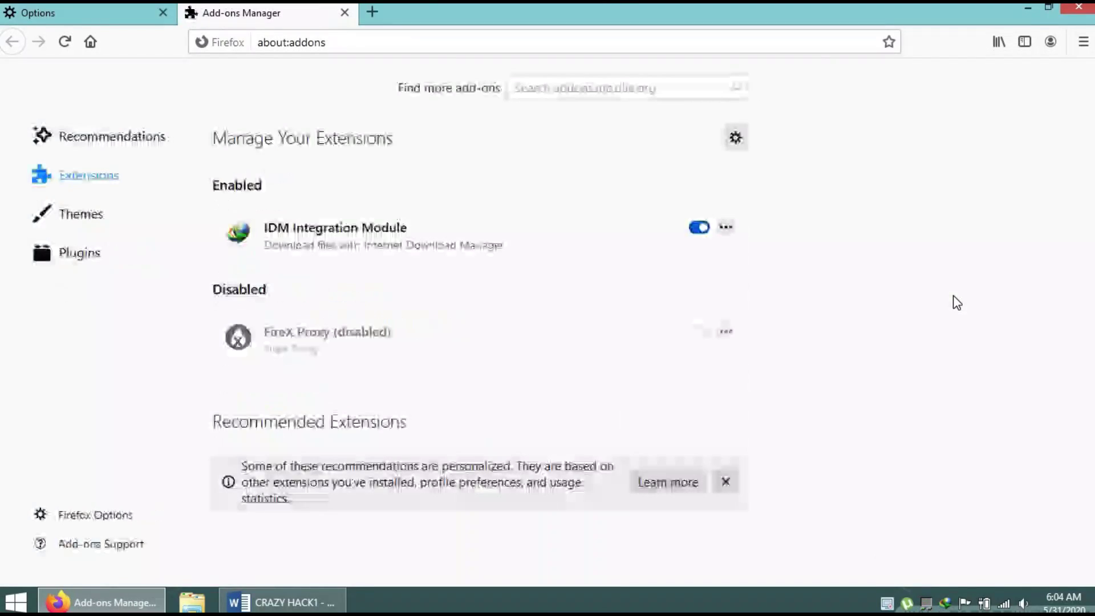
{"action": "left_click", "coordinate": [633, 91]}
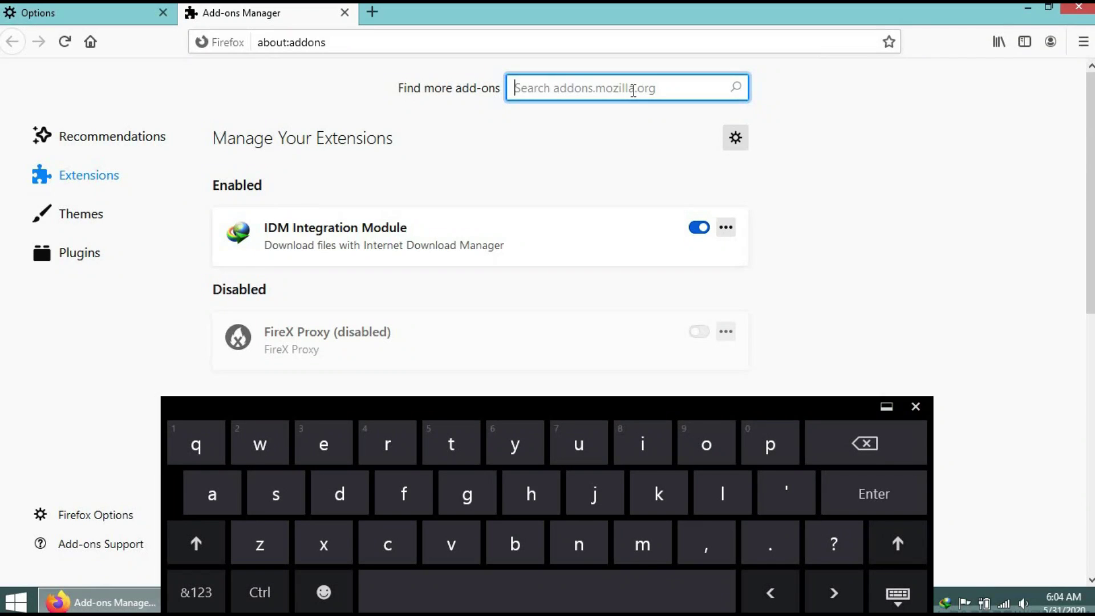
{"action": "type", "text": "po"}
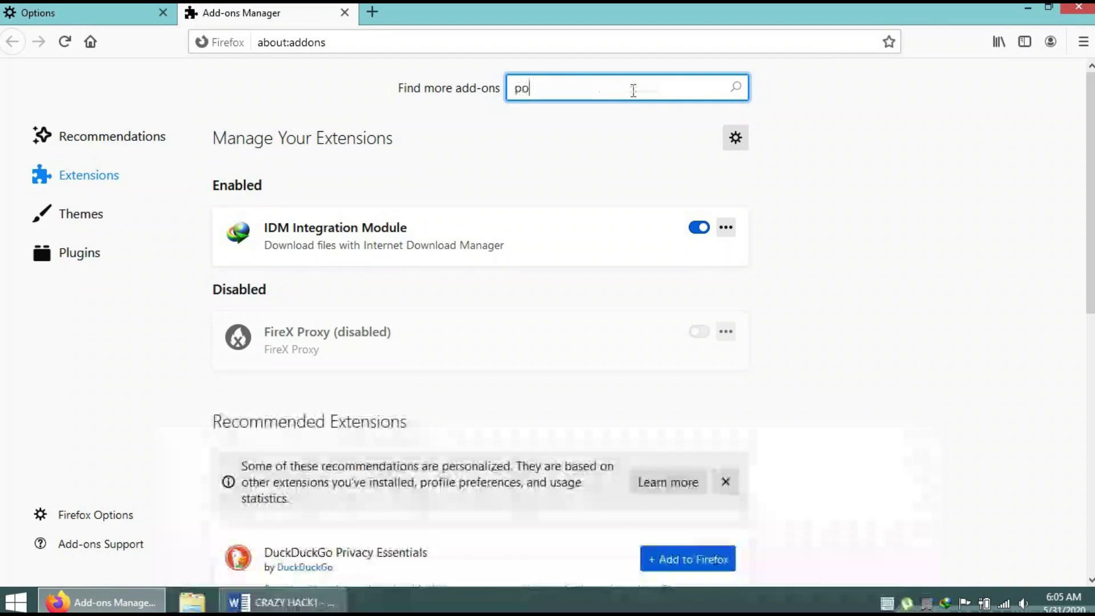
{"action": "type", "text": "pup"}
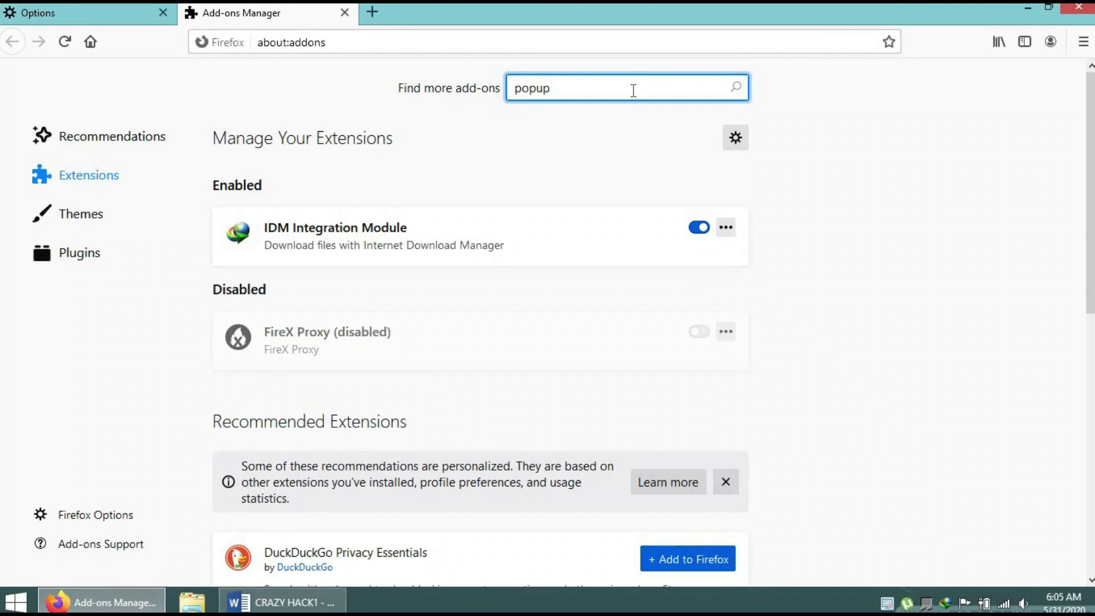
{"action": "key", "text": "BackSpace"}
{"action": "key", "text": "BackSpace"}
{"action": "type", "text": "up blocker"}
{"action": "key", "text": "Return"}
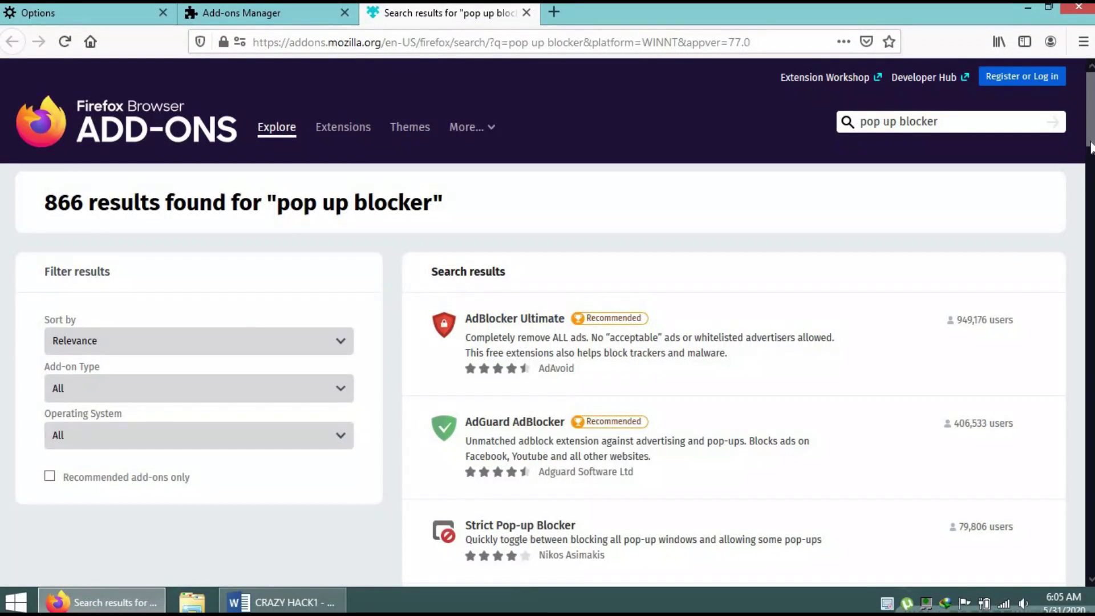
Add Strict Pop-up Blocker from the results, approving permissions and allowing it in private windows
{"action": "left_click_drag", "start_coordinate": [1091, 149], "coordinate": [1092, 177]}
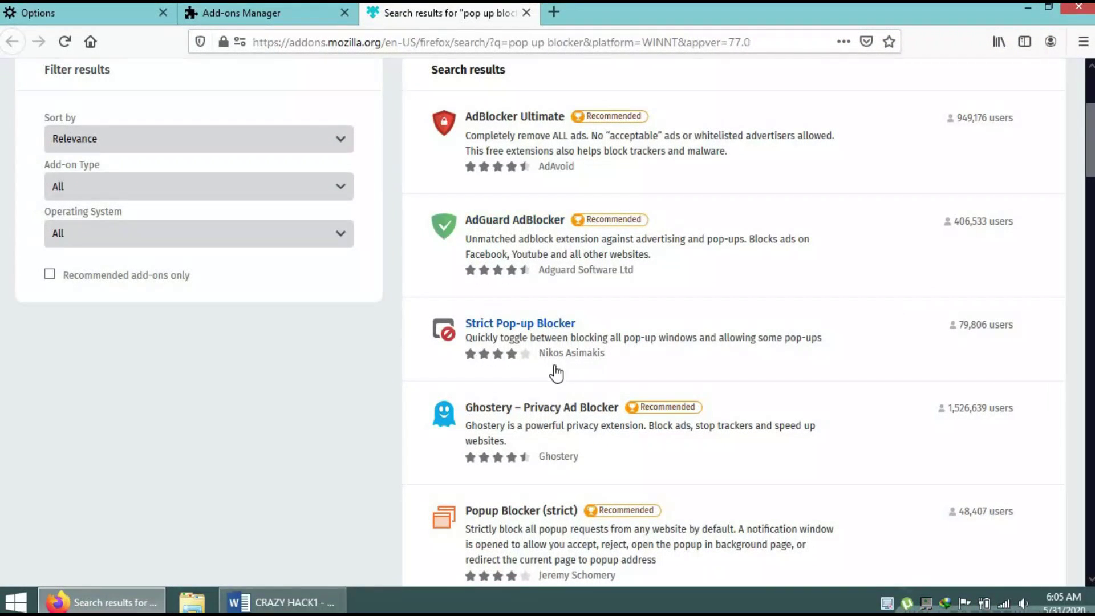
{"action": "left_click", "coordinate": [535, 329]}
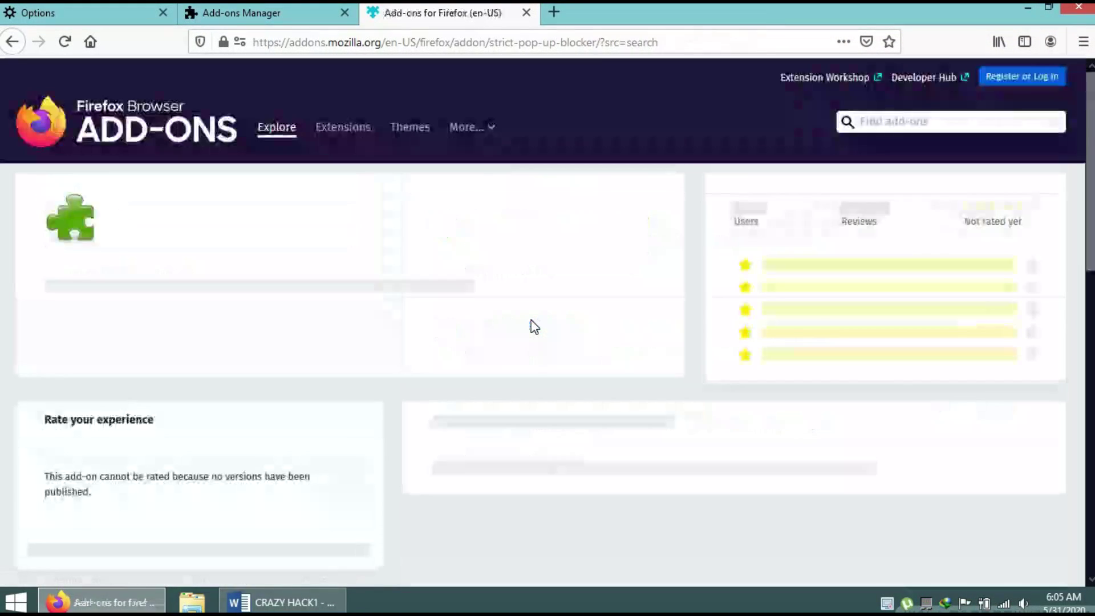
{"action": "left_click", "coordinate": [582, 366]}
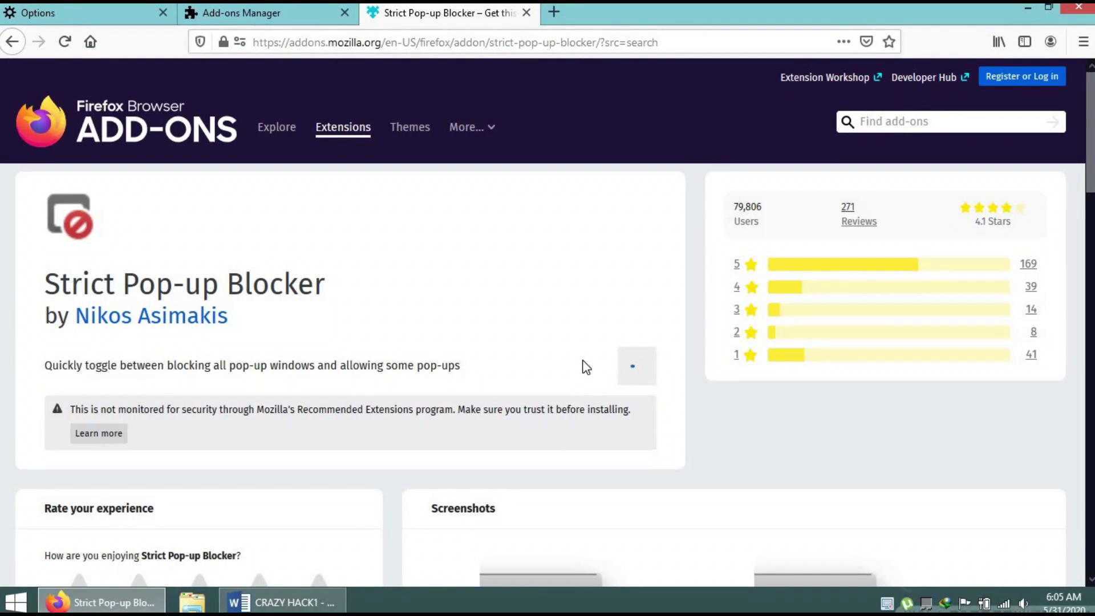
{"action": "left_click", "coordinate": [321, 156]}
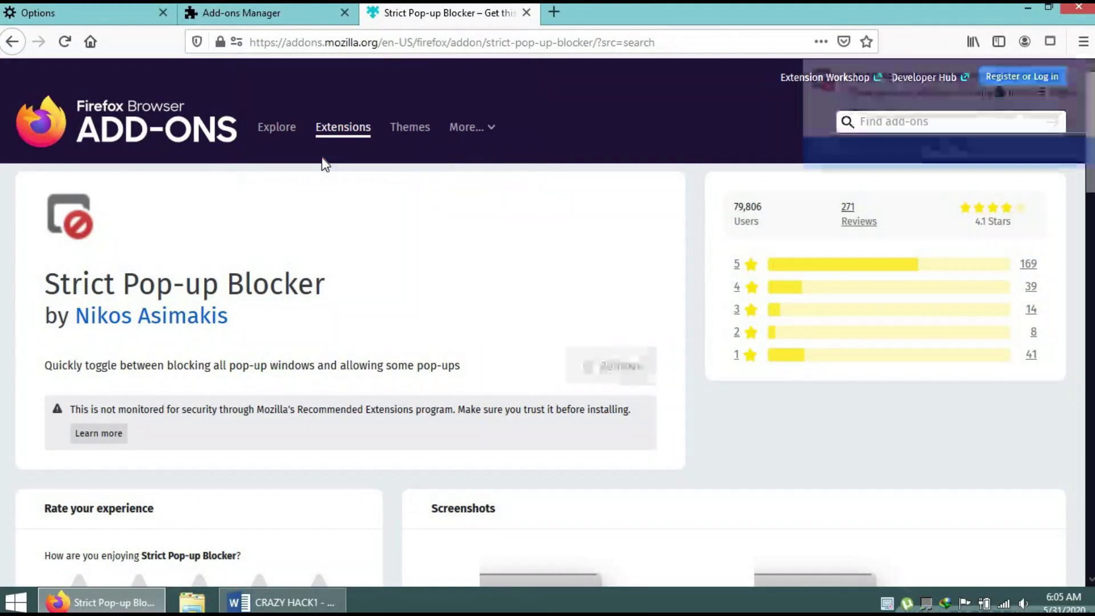
{"action": "left_click", "coordinate": [856, 117]}
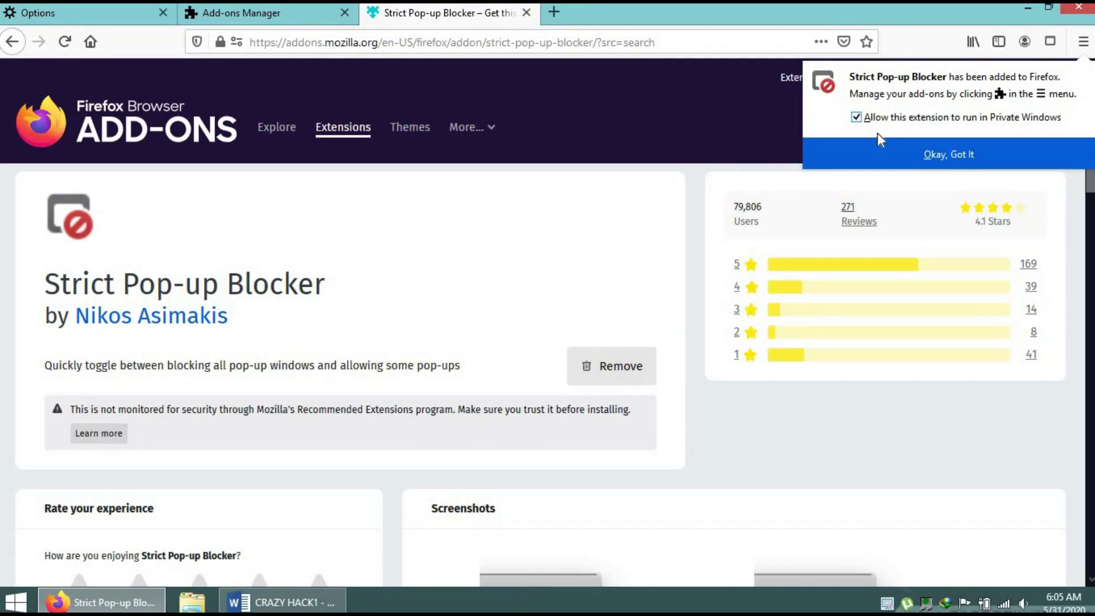
{"action": "left_click", "coordinate": [888, 146]}
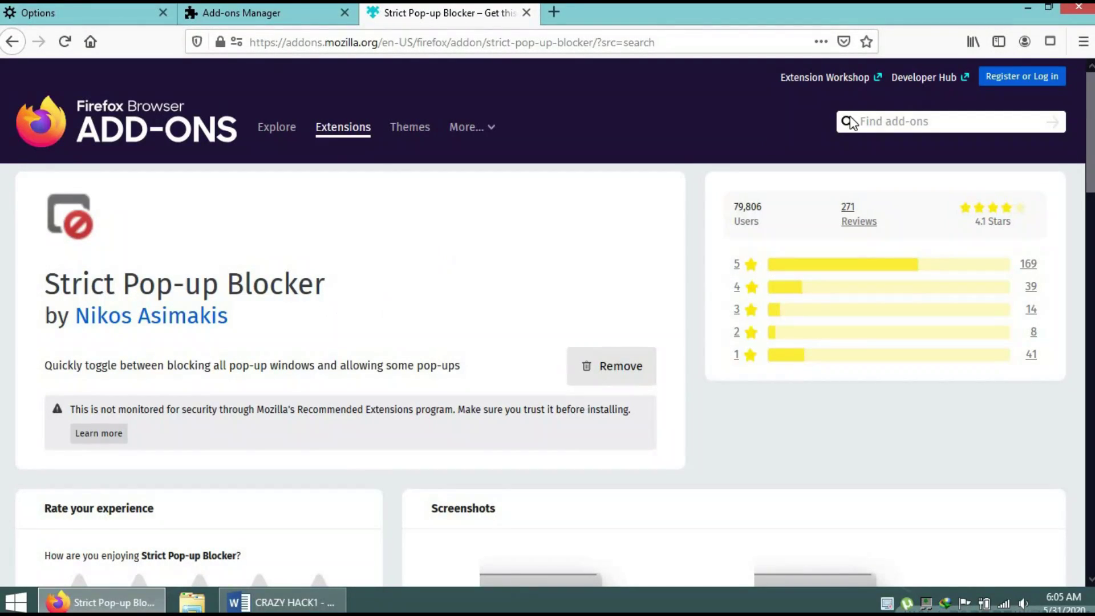
Back in the Add-ons Manager, replace the search text with 'image blocker' and run it
{"action": "left_click", "coordinate": [308, 21]}
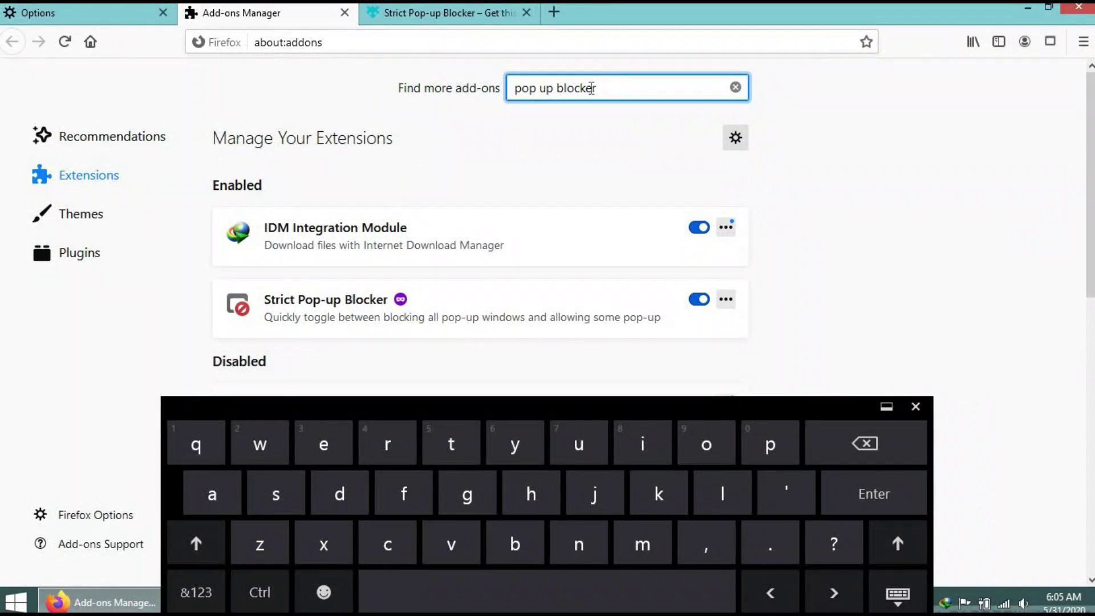
{"action": "left_click_drag", "start_coordinate": [591, 87], "coordinate": [511, 87]}
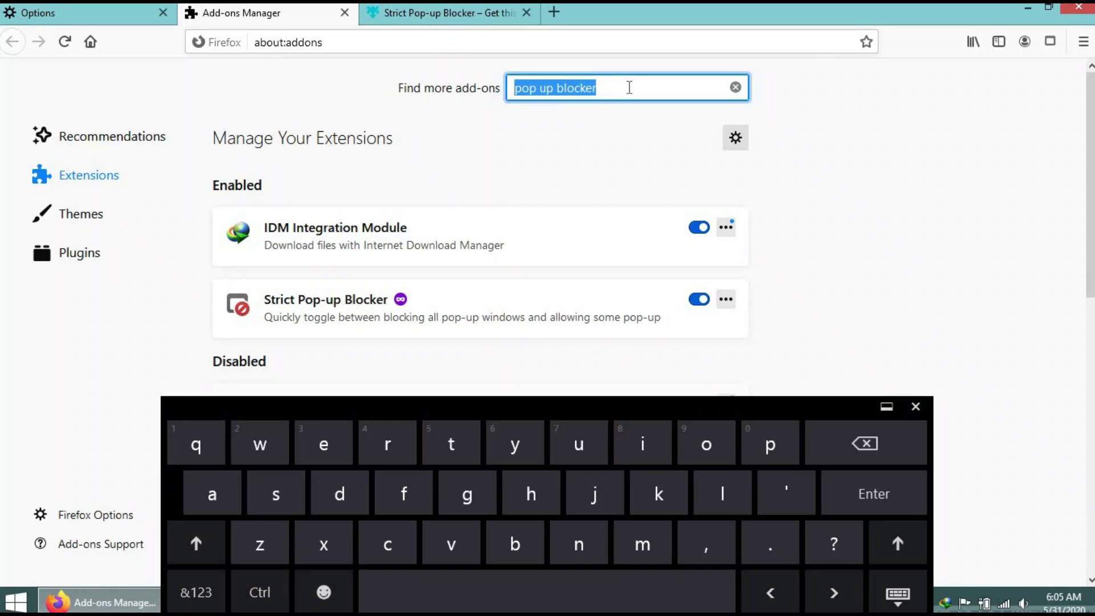
{"action": "type", "text": "ima"}
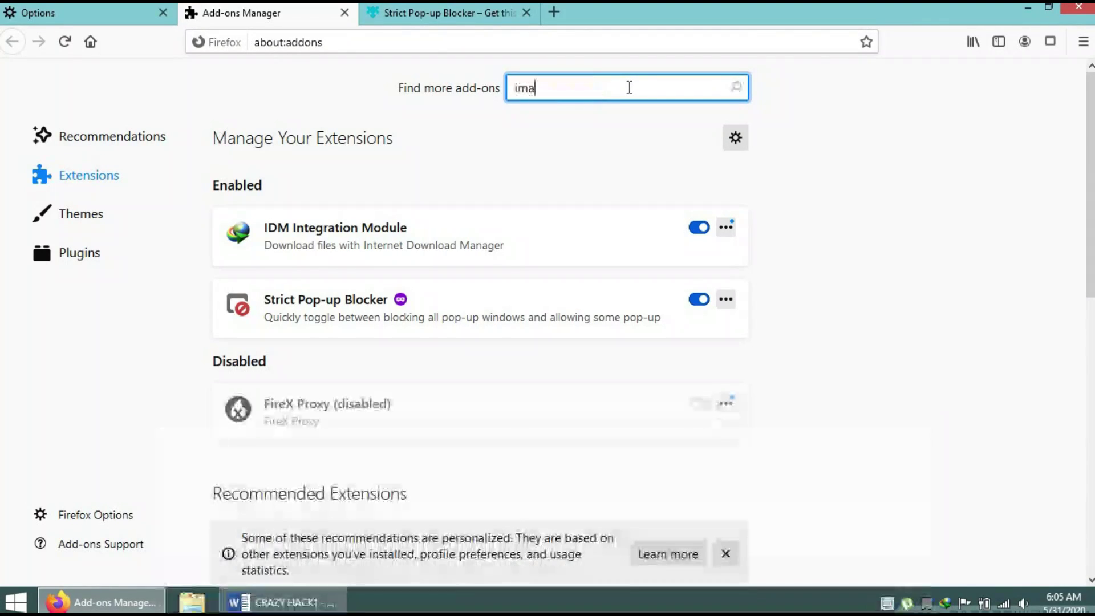
{"action": "type", "text": "ge blocker"}
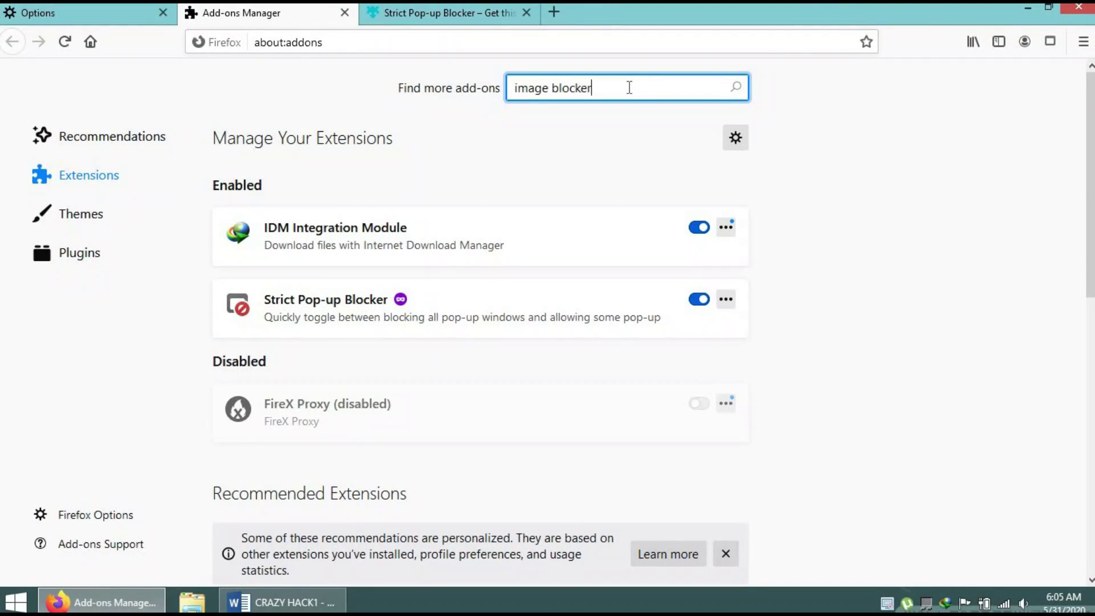
{"action": "key", "text": "Return"}
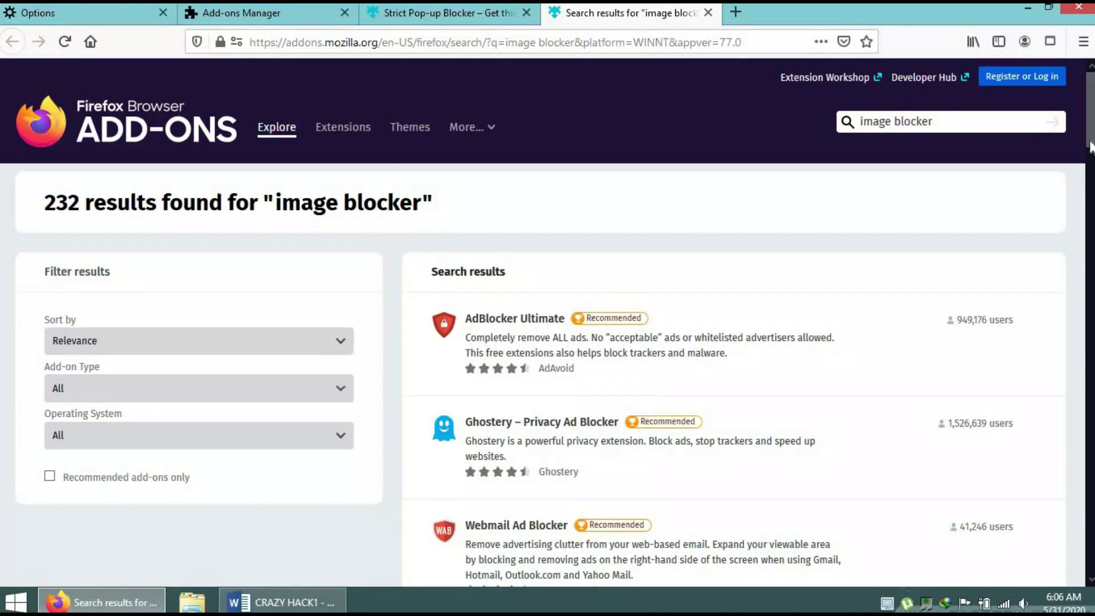
Open Easy Image Blocker from the results and add it, allowing it in private windows
{"action": "left_click_drag", "start_coordinate": [1090, 149], "coordinate": [1091, 216]}
{"action": "scroll", "coordinate": [849, 260], "scroll_direction": "down", "scroll_amount": 8}
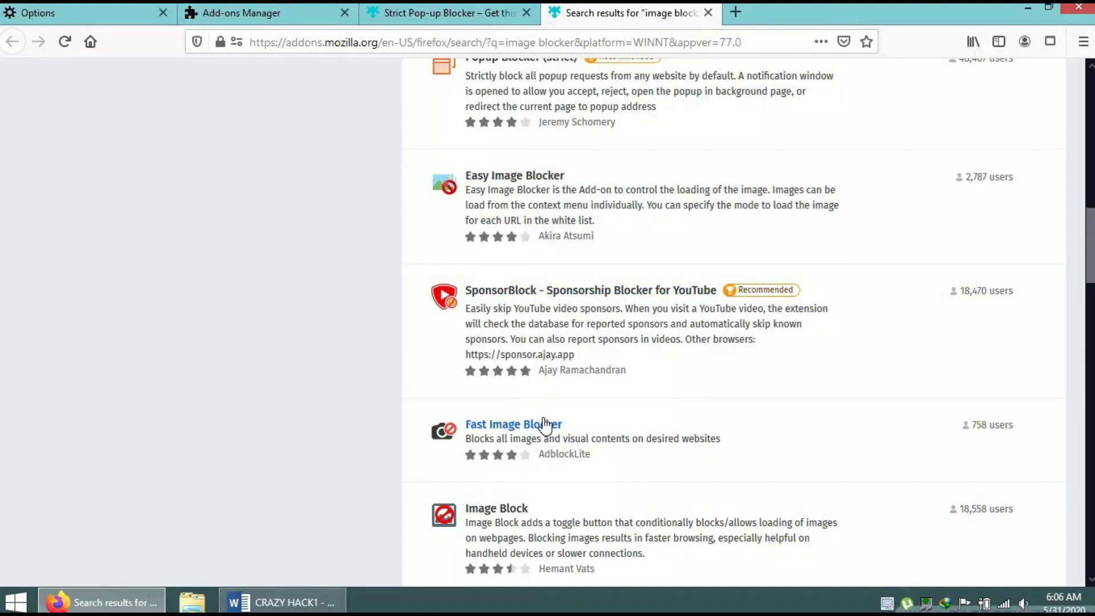
{"action": "left_click", "coordinate": [532, 174]}
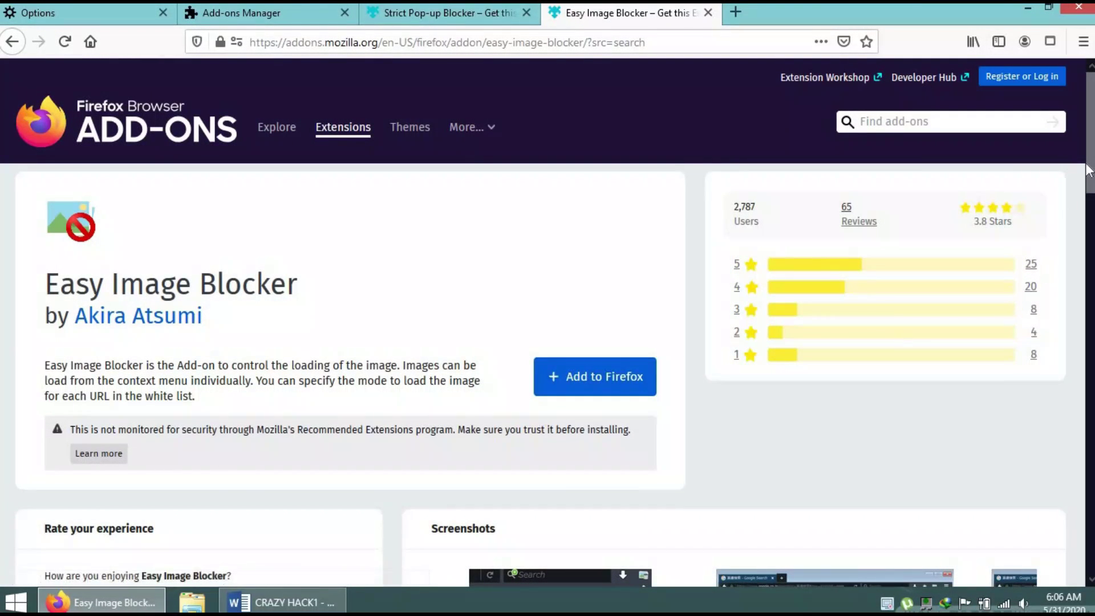
{"action": "mouse_move", "coordinate": [1088, 186]}
{"action": "left_mouse_down"}
{"action": "mouse_move", "coordinate": [1083, 231]}
{"action": "mouse_move", "coordinate": [1082, 175]}
{"action": "left_mouse_up"}
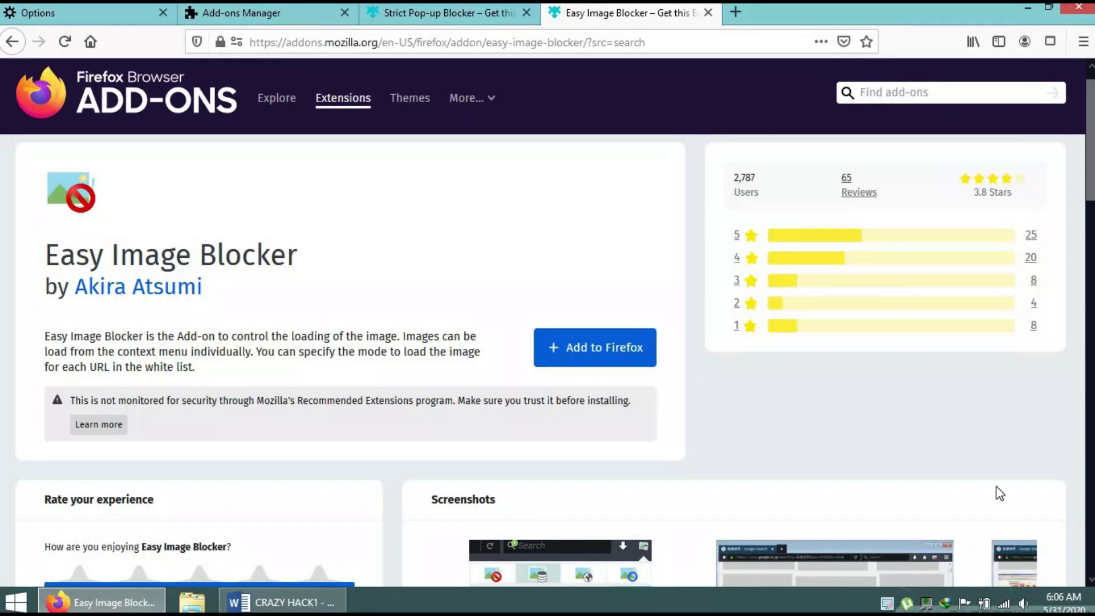
{"action": "left_click", "coordinate": [606, 354]}
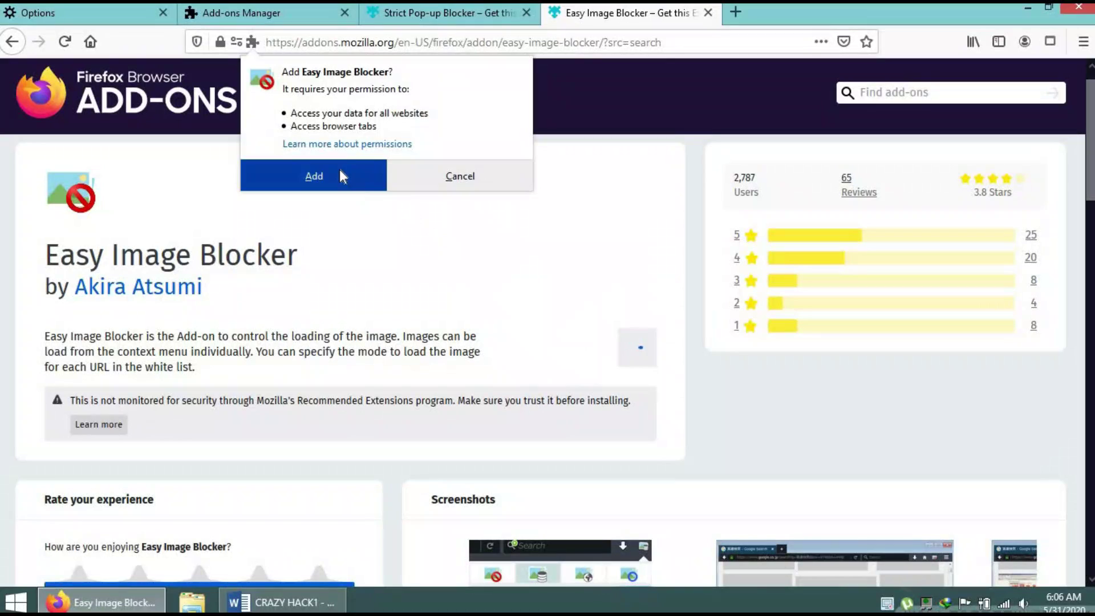
{"action": "left_click", "coordinate": [339, 171]}
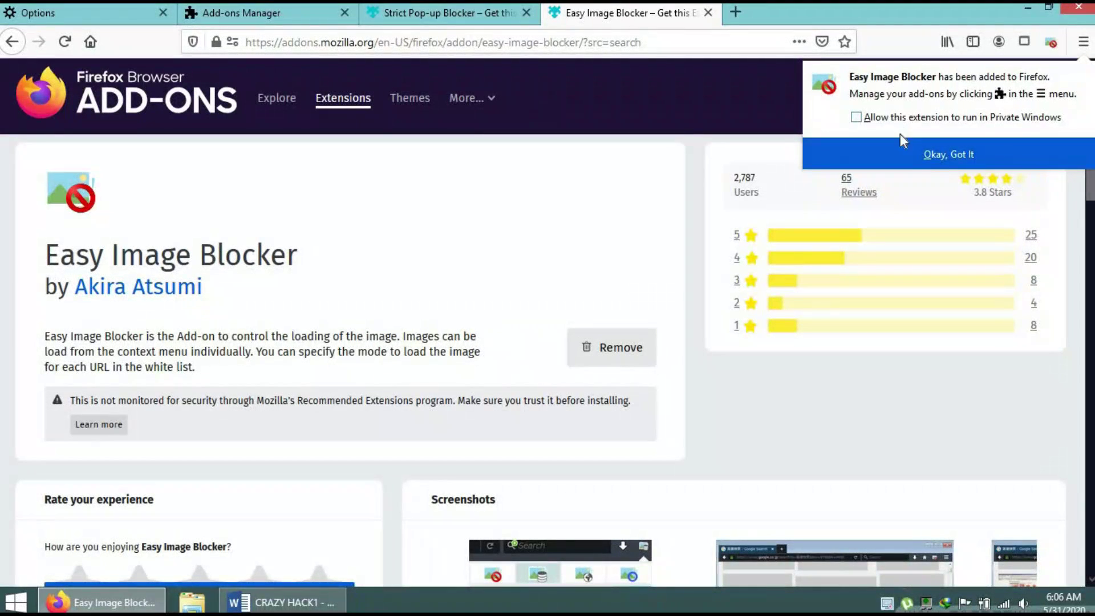
{"action": "left_click", "coordinate": [900, 132]}
{"action": "left_click", "coordinate": [904, 154]}
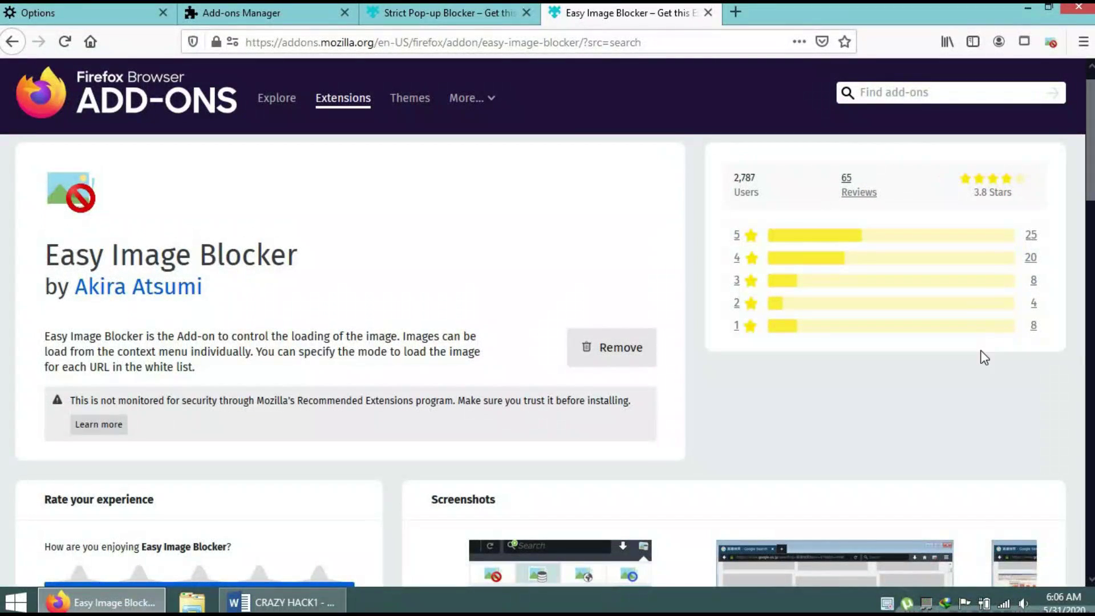
{"action": "left_click", "coordinate": [303, 599]}
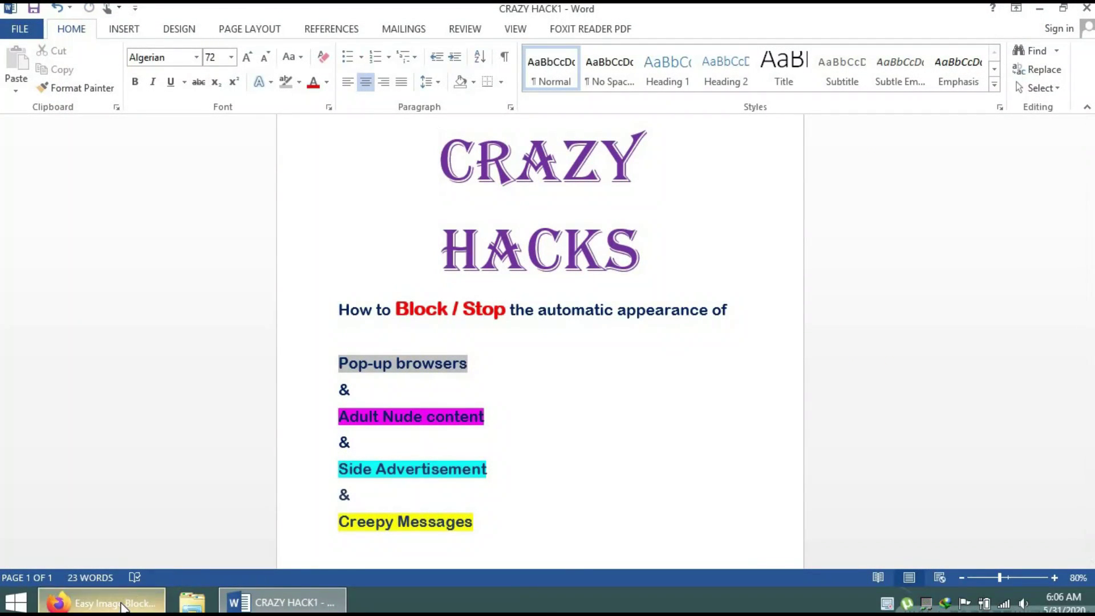
{"action": "left_click", "coordinate": [144, 598]}
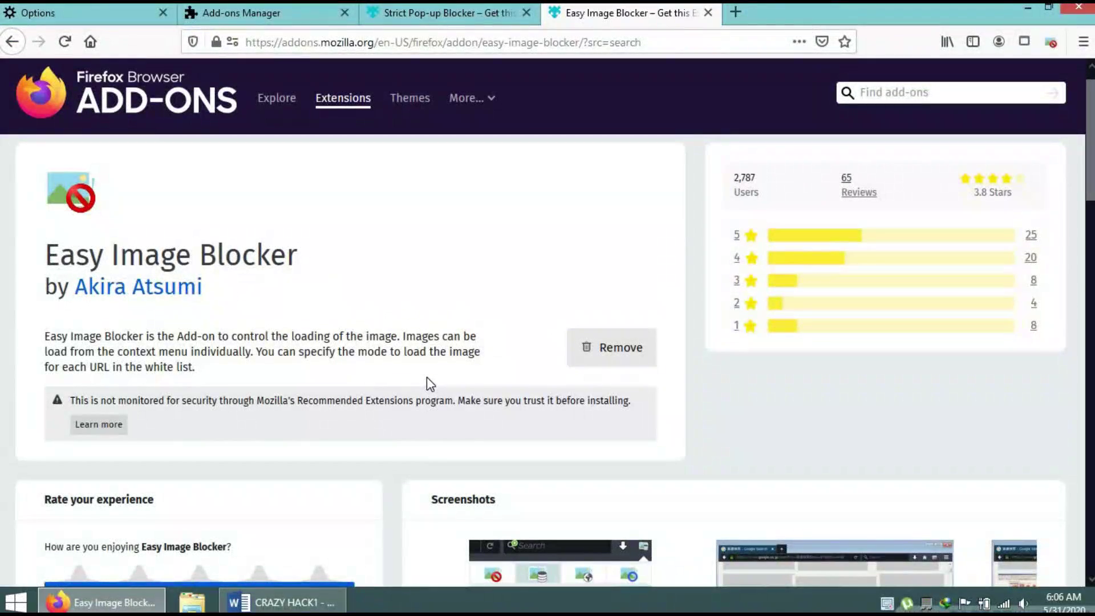